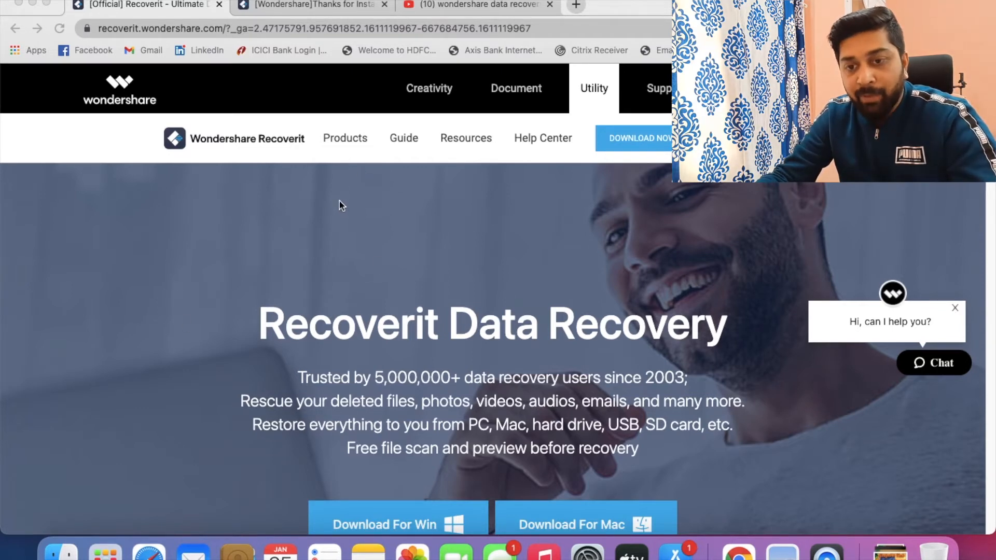
Review the Recoverit product page's features, three-step recovery process and download options, and minimise the browser.
scroll(310, 301, "down", 1)
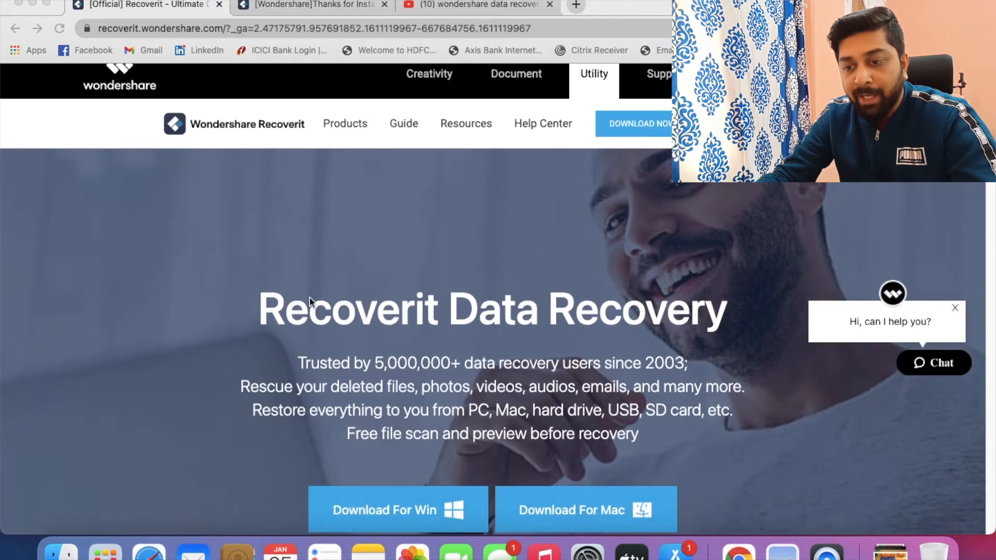
scroll(309, 301, "down", 1)
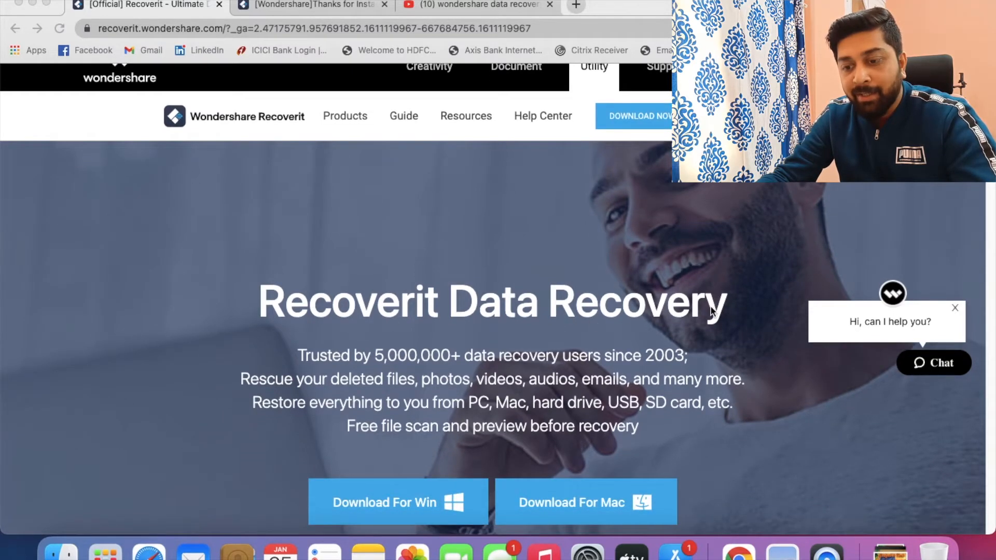
scroll(540, 322, "down", 5)
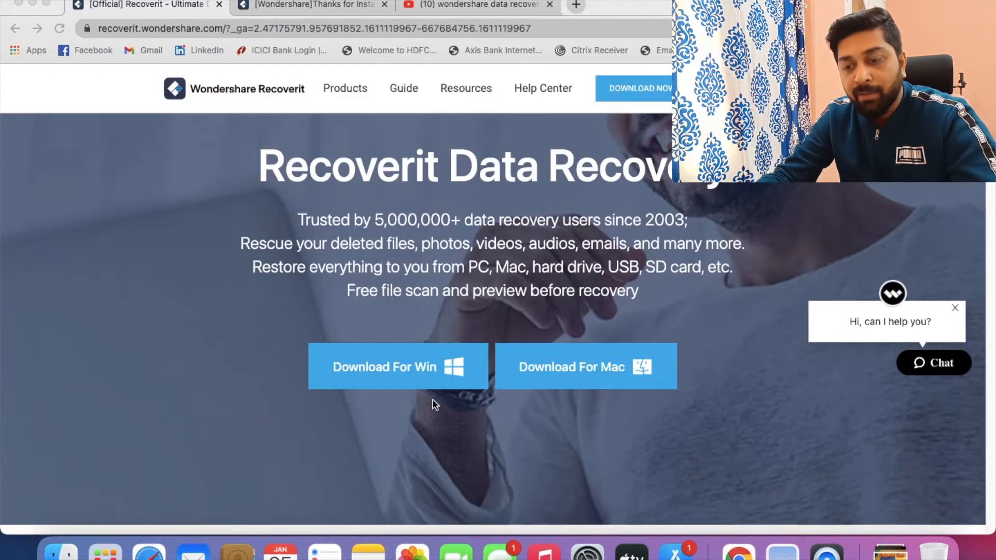
scroll(708, 383, "down", 1)
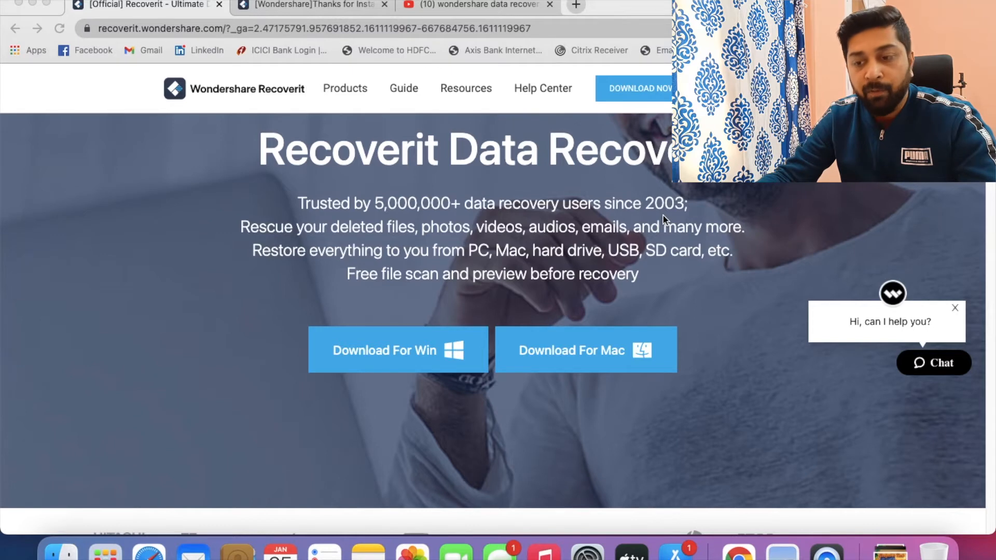
scroll(663, 216, "down", 6)
scroll(562, 202, "down", 2)
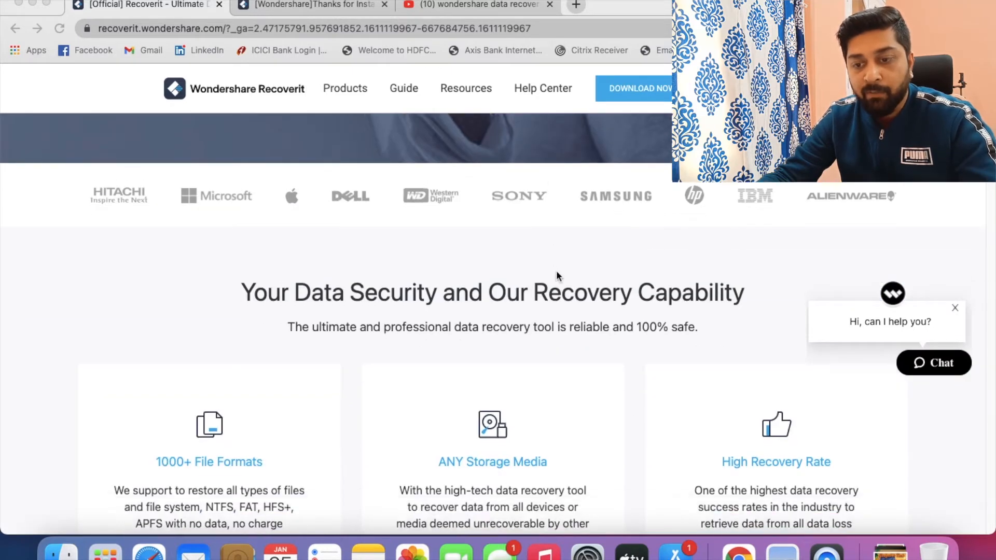
scroll(559, 279, "down", 2)
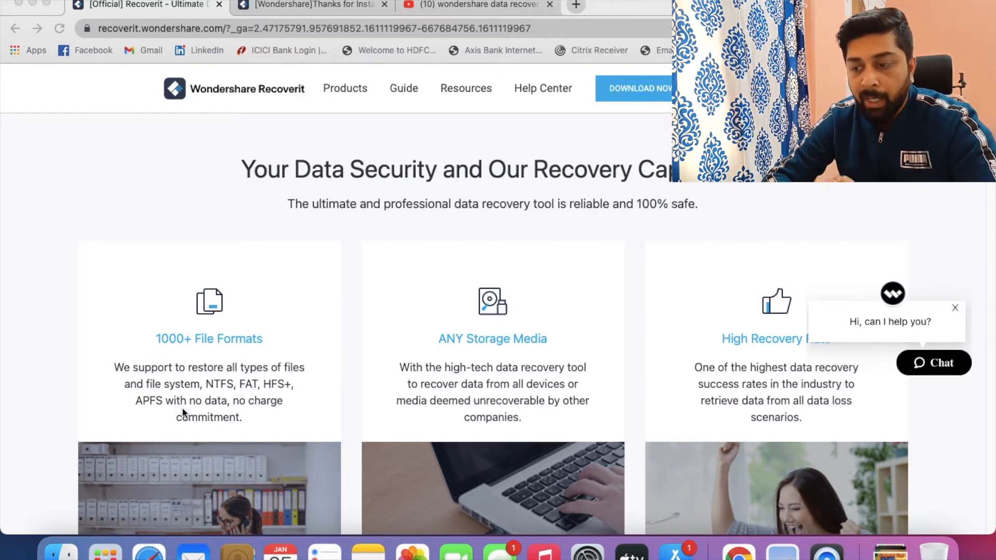
scroll(346, 367, "down", 4)
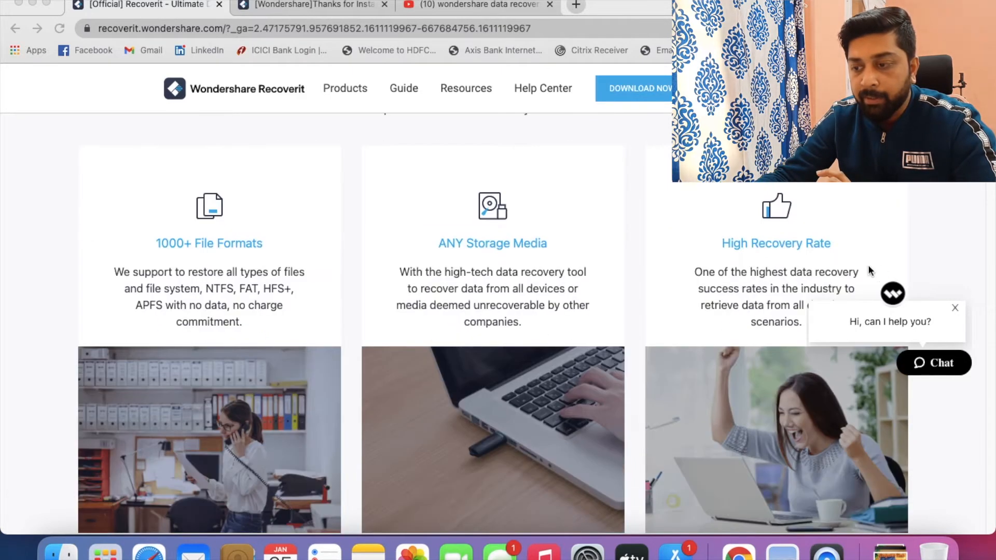
scroll(773, 261, "down", 1)
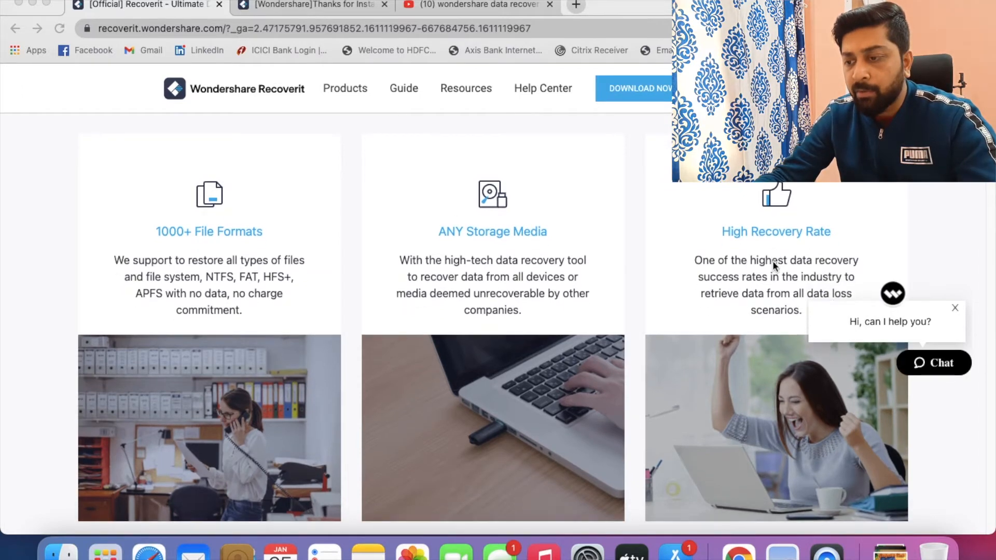
scroll(774, 263, "down", 14)
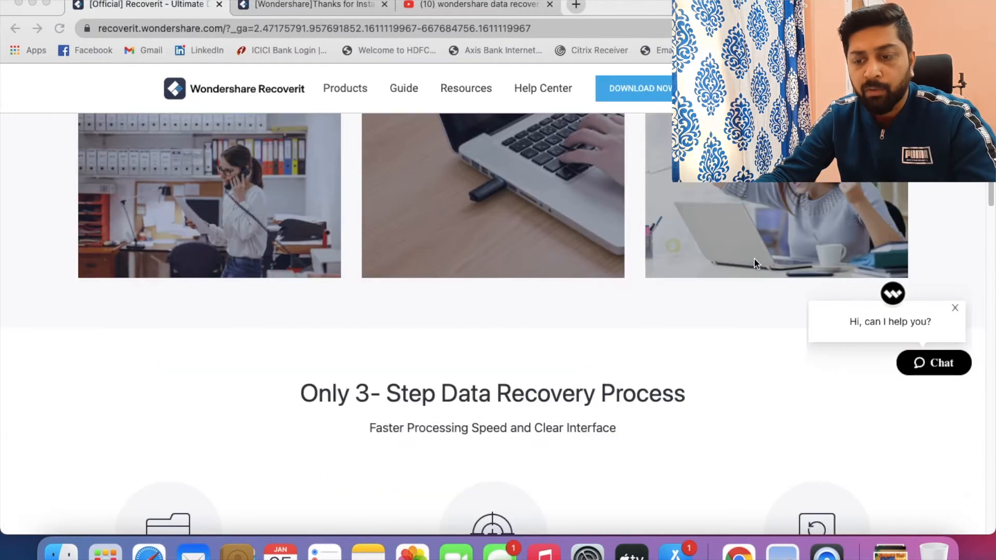
scroll(754, 264, "down", 1)
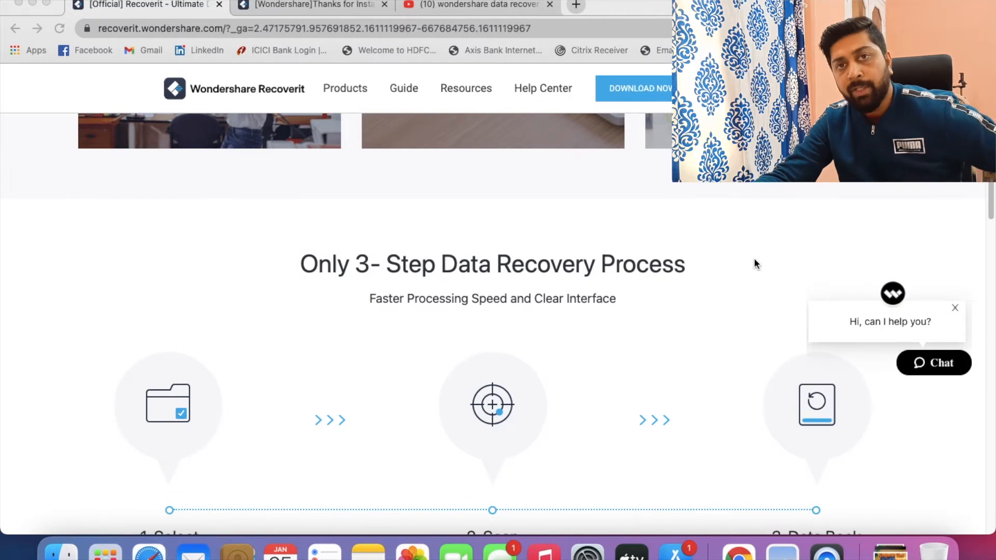
scroll(669, 281, "down", 6)
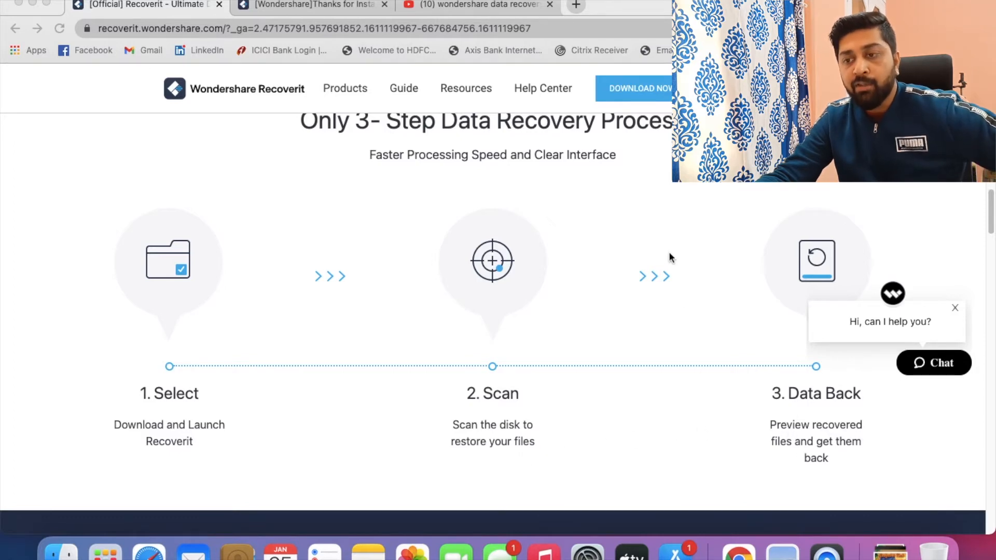
left_click(641, 91)
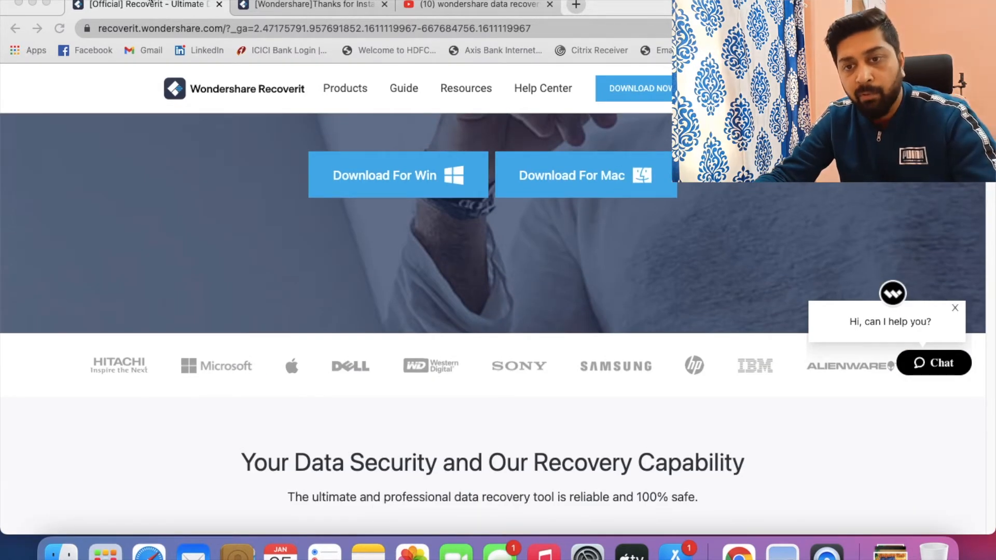
left_click(33, 3)
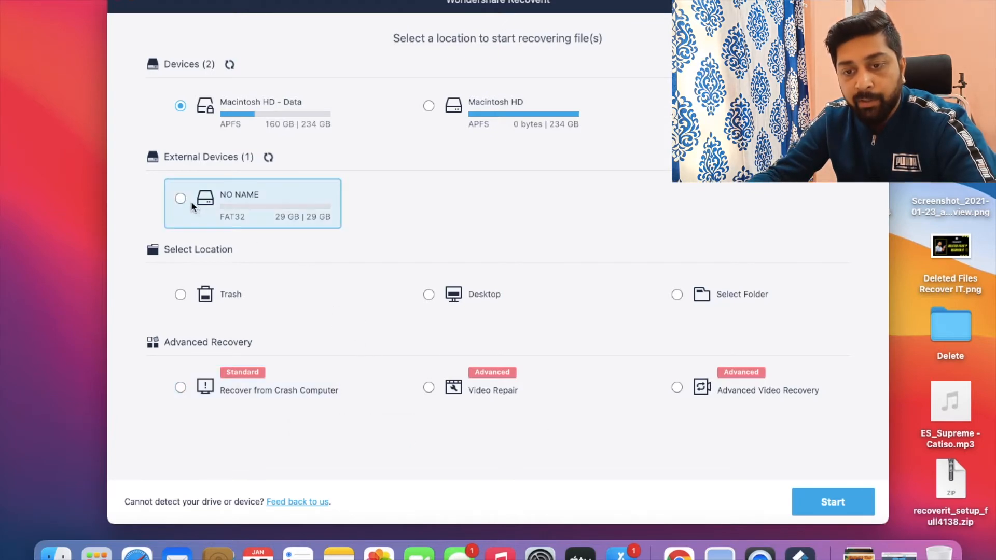
In Finder, move boat.png and IMG_0997.PNG from the NO NAME external drive to the Bin.
left_click(57, 551)
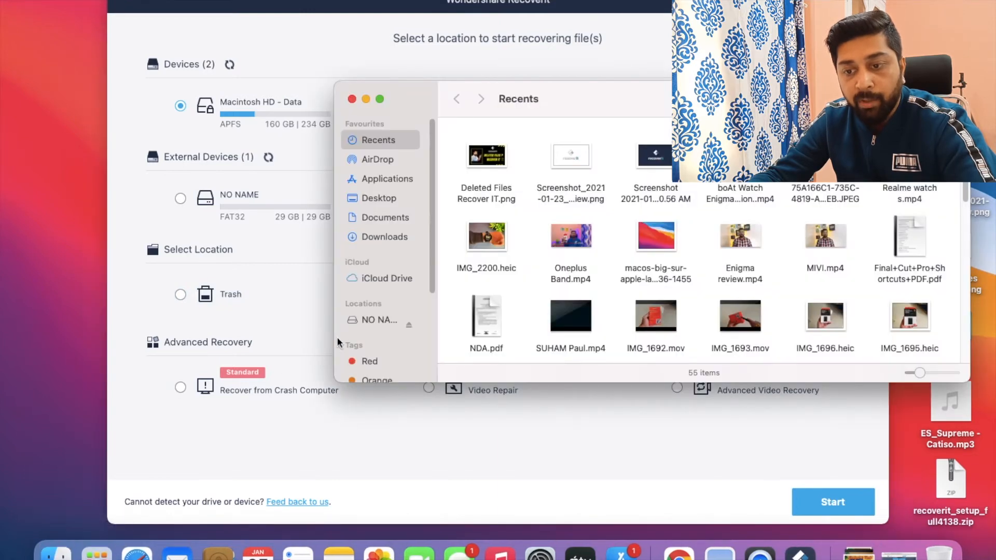
left_click(372, 318)
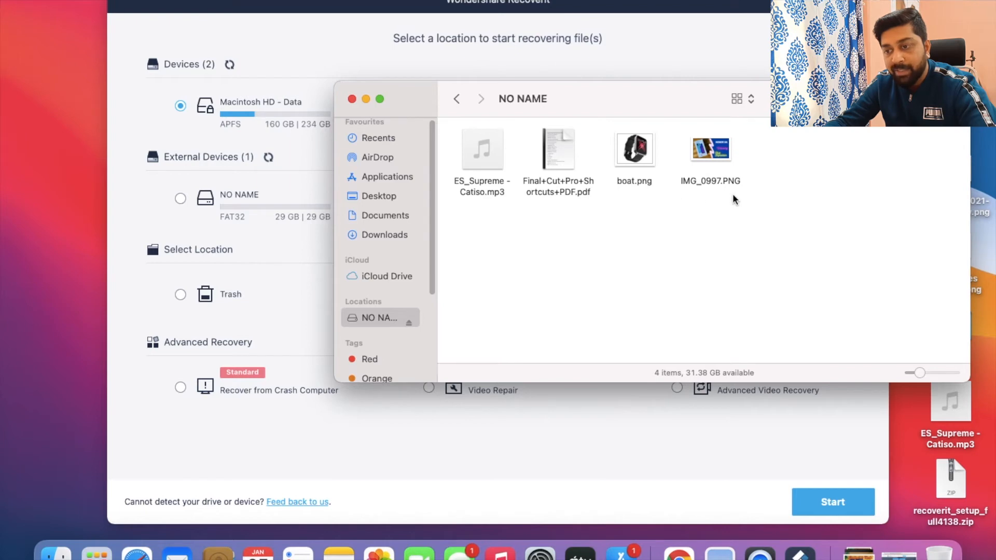
left_click_drag(748, 194, 641, 165)
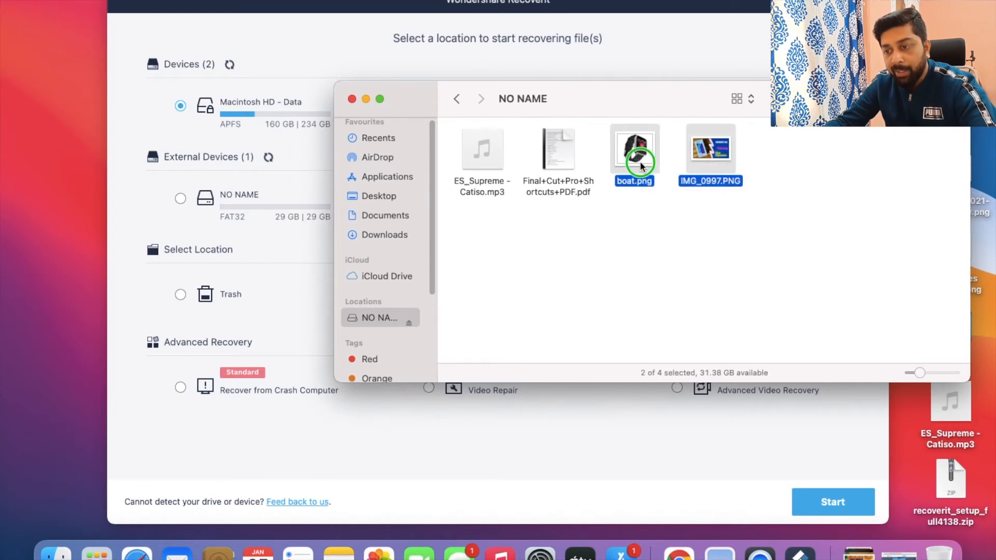
right_click(641, 165)
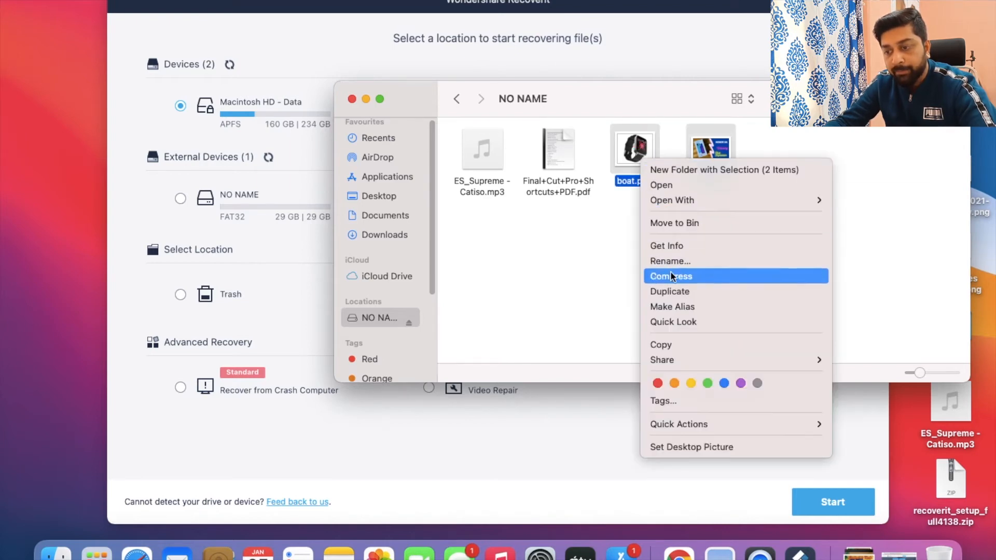
left_click(693, 224)
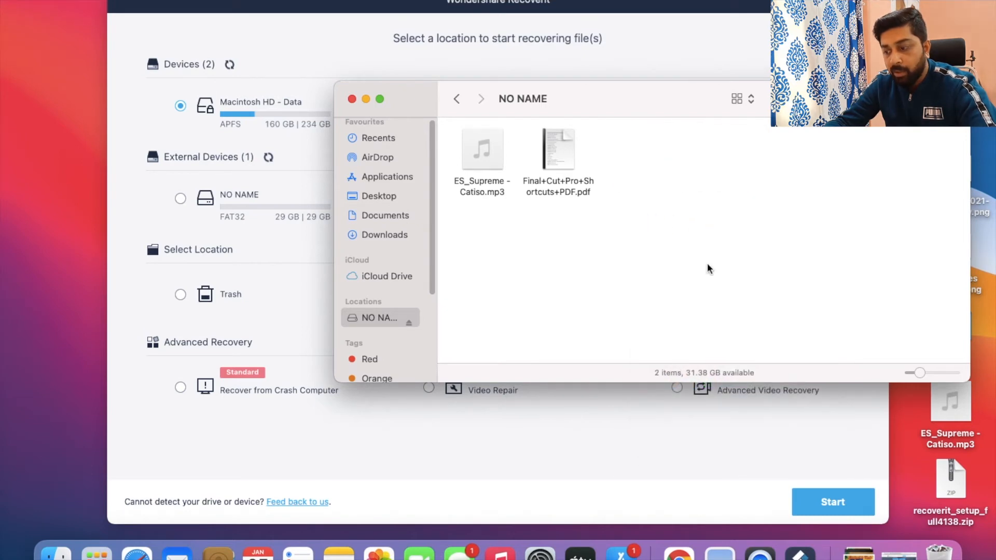
Permanently delete boat.png and IMG_0997.PNG by emptying the Bin.
left_click(941, 555)
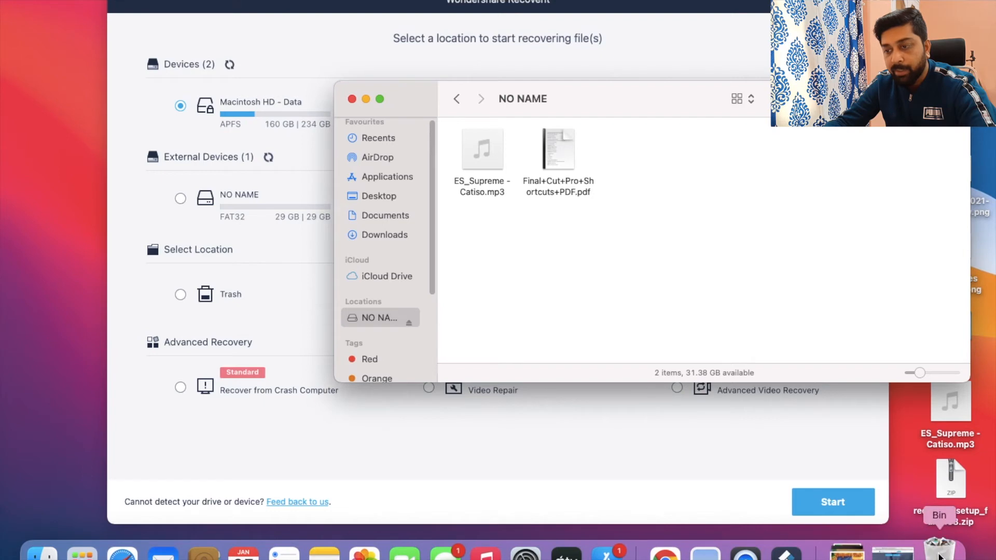
left_click_drag(567, 299, 437, 255)
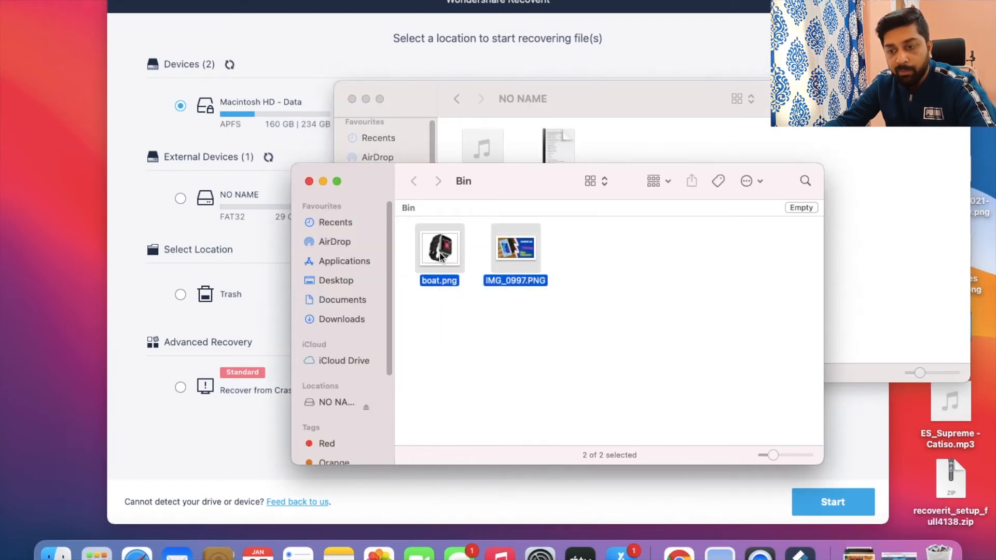
right_click(440, 256)
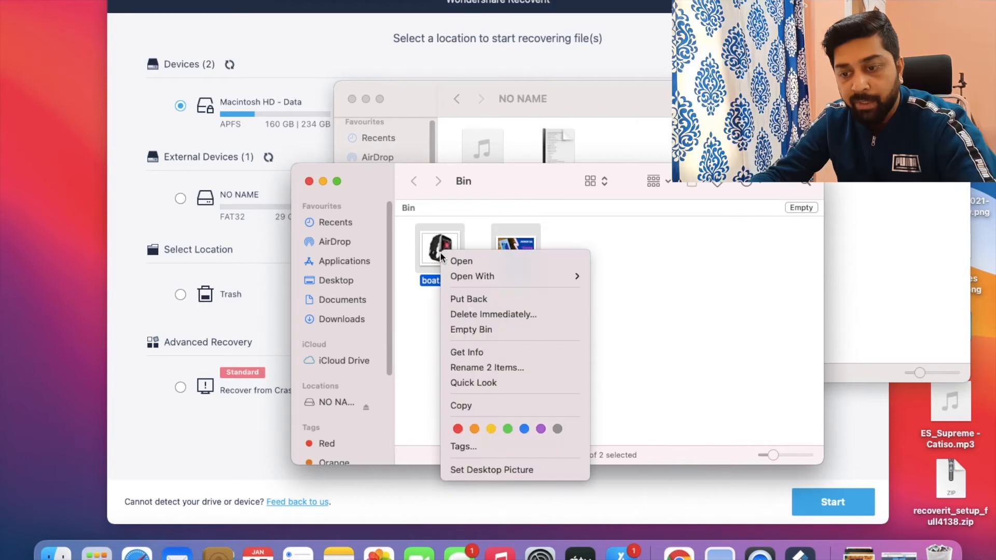
left_click(462, 332)
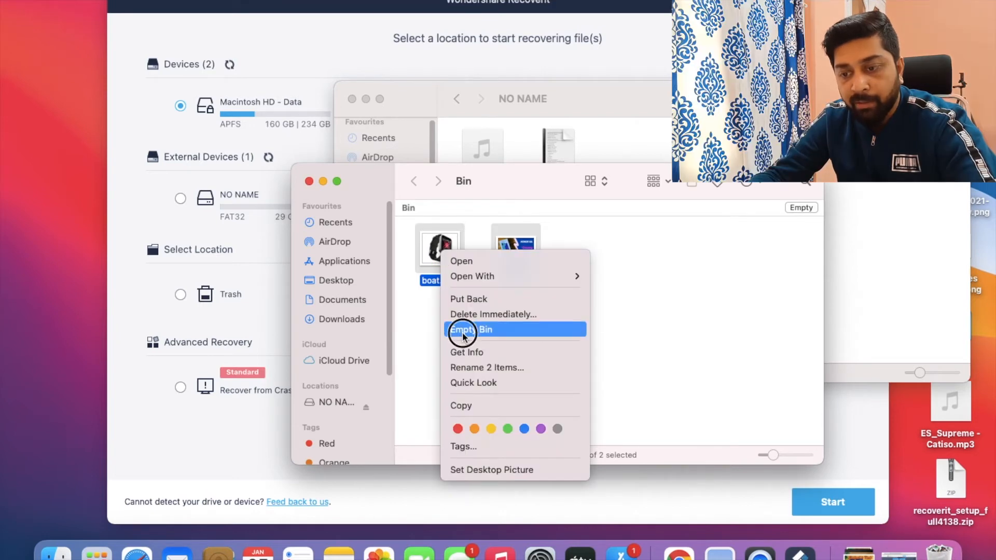
left_click(528, 226)
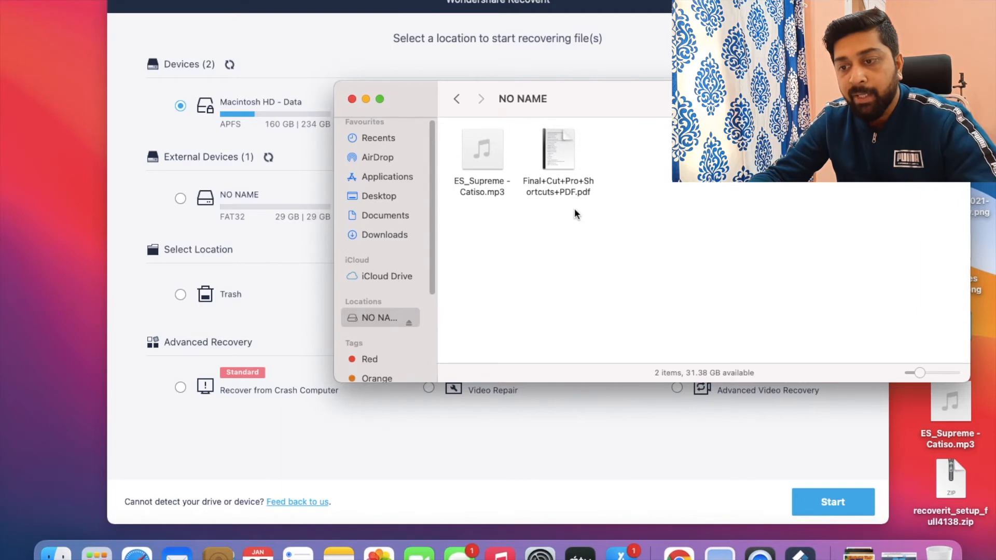
Check which files remain on the NO NAME drive and close the Finder window.
left_click_drag(647, 227, 455, 161)
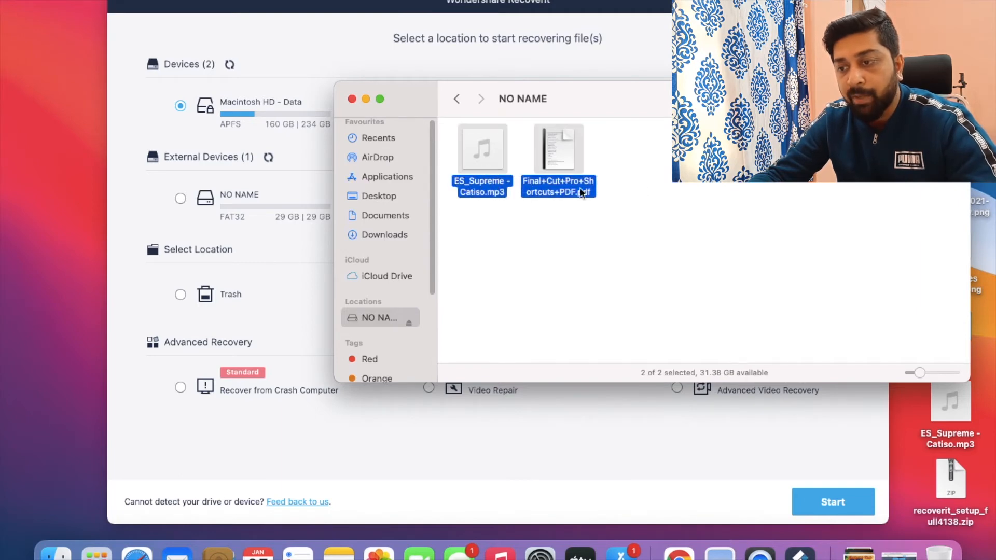
left_click(675, 187)
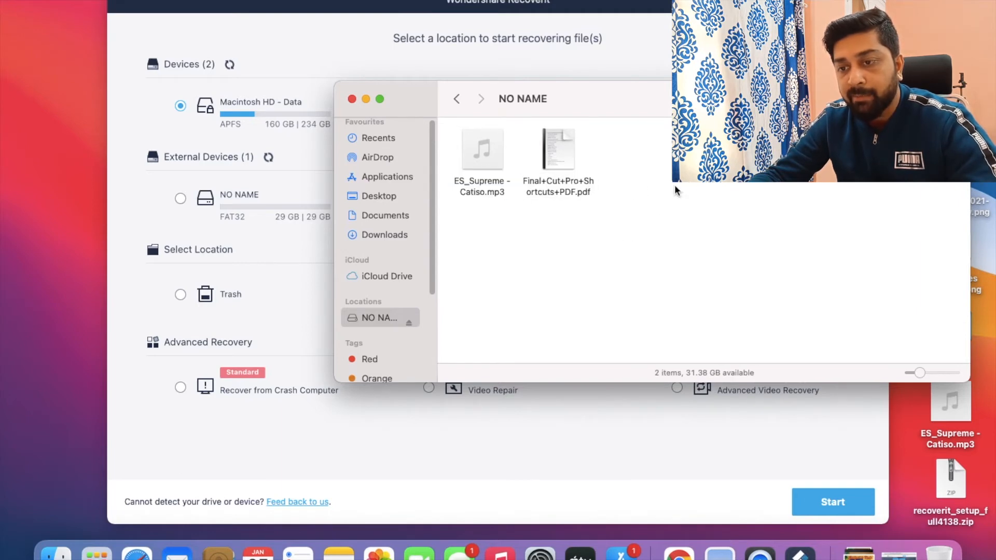
left_click(353, 98)
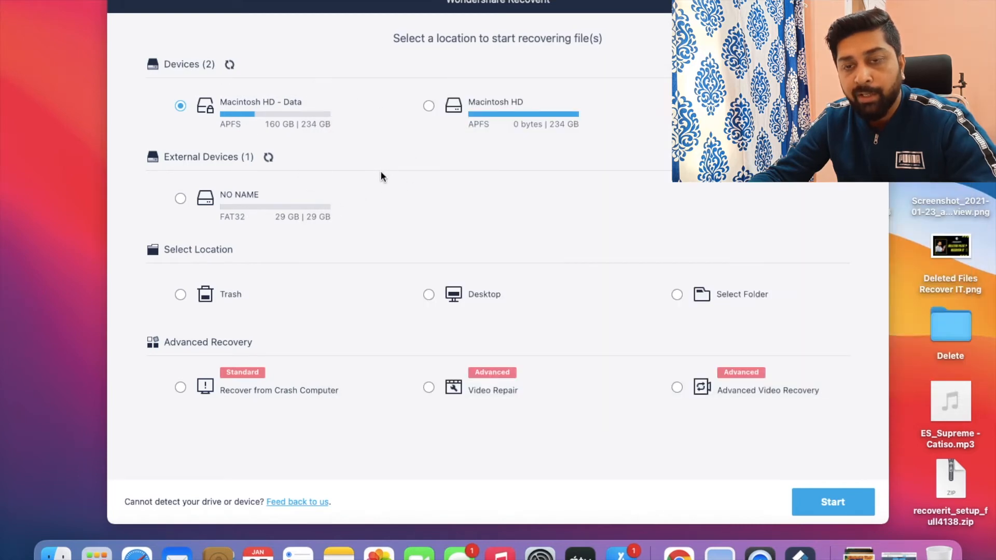
Choose the NO NAME external device as the recovery location in Recoverit and start scanning it.
left_click(181, 199)
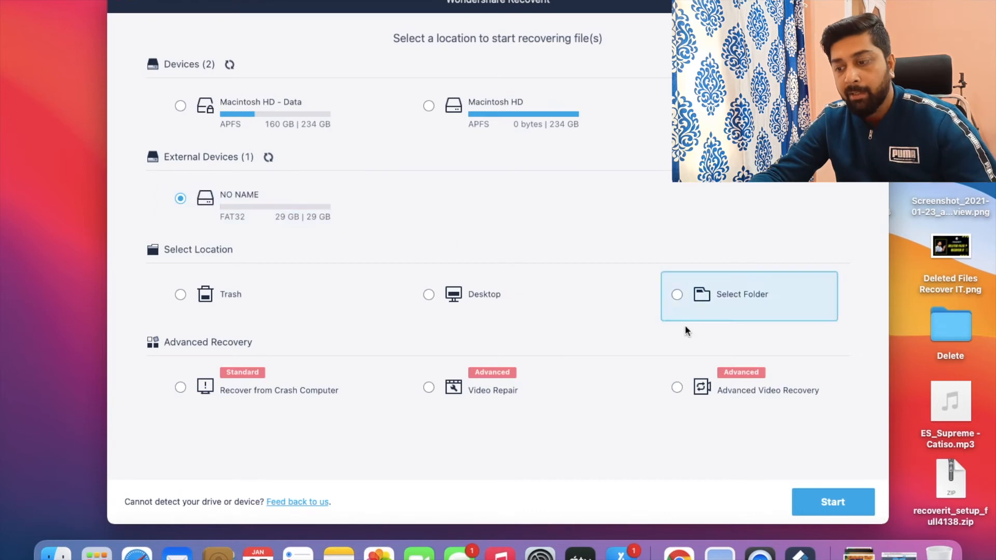
left_click(811, 503)
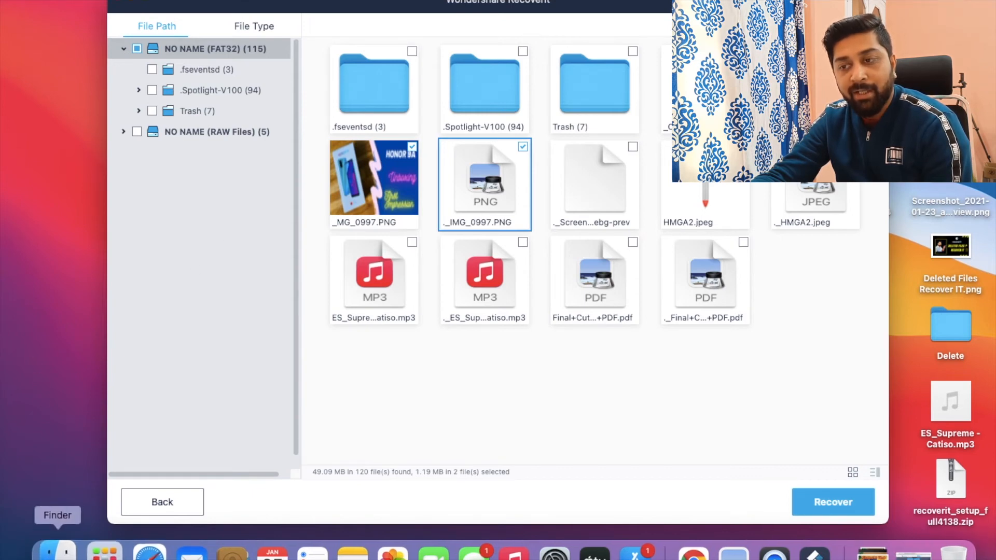
left_click(57, 551)
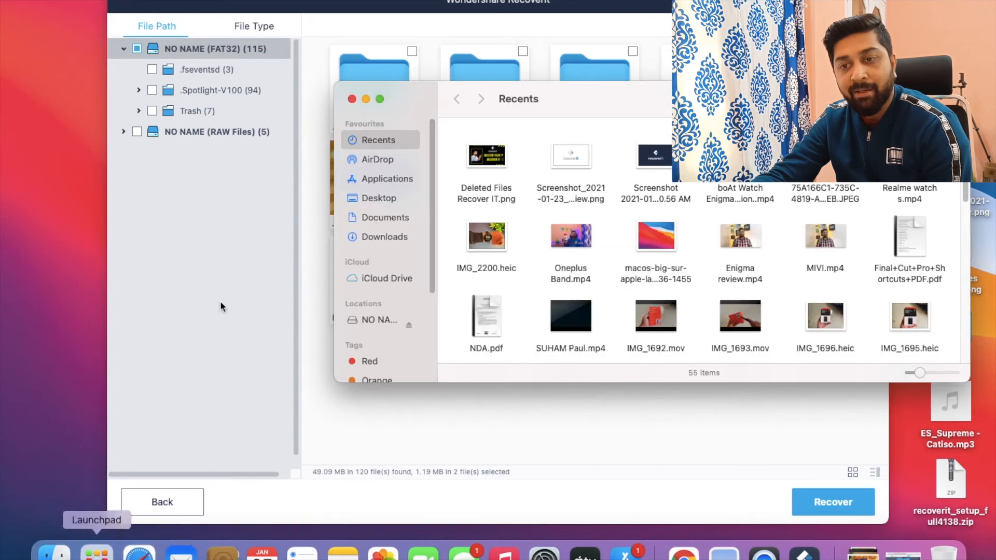
left_click(351, 98)
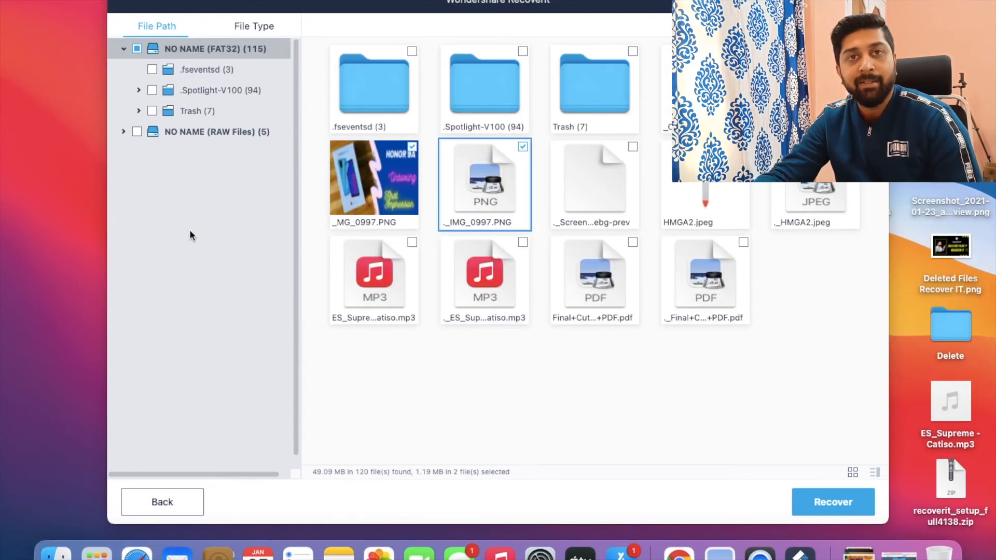